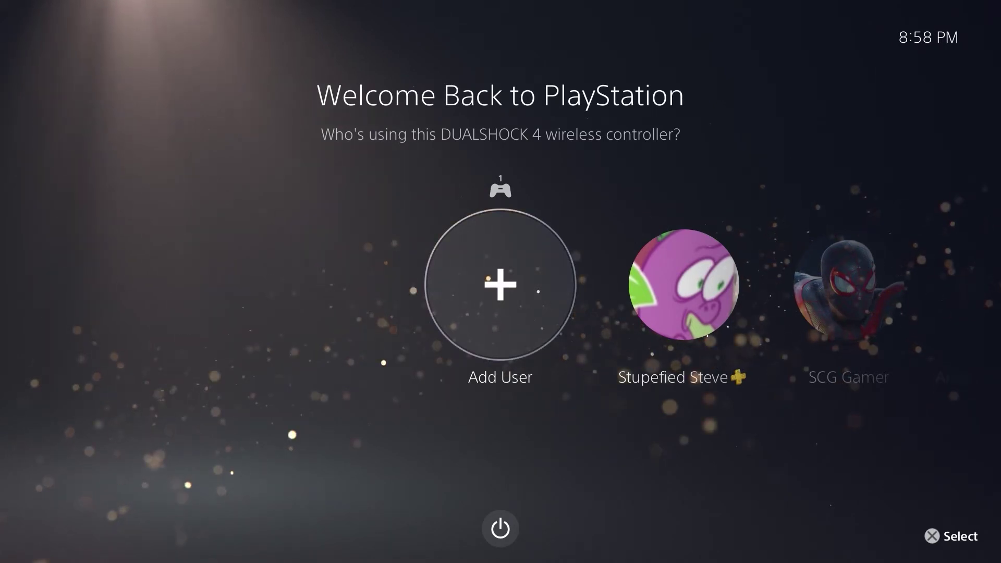
- Browse the Welcome Back profile carousel and sign in as the chosen user
key("Right")
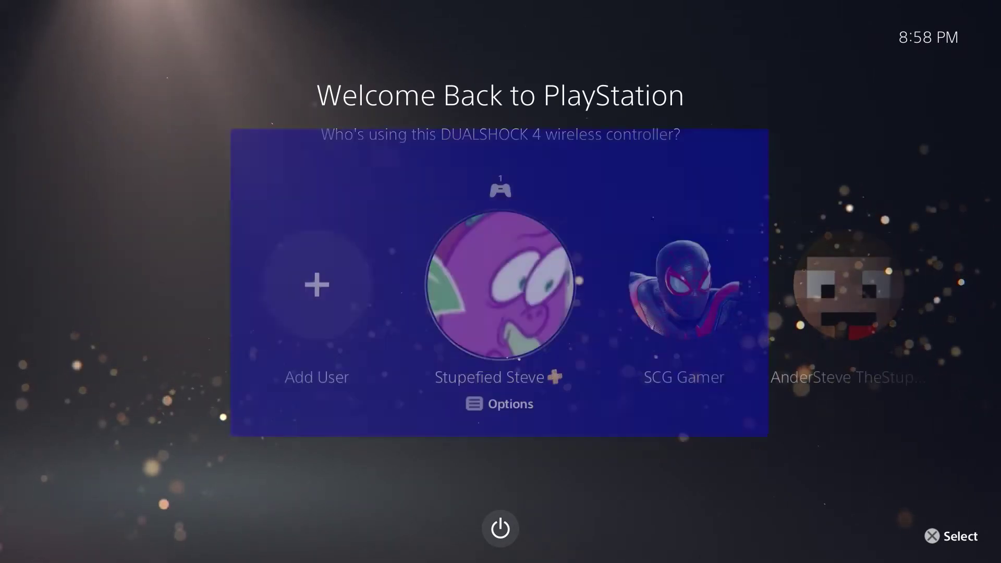
key("Left")
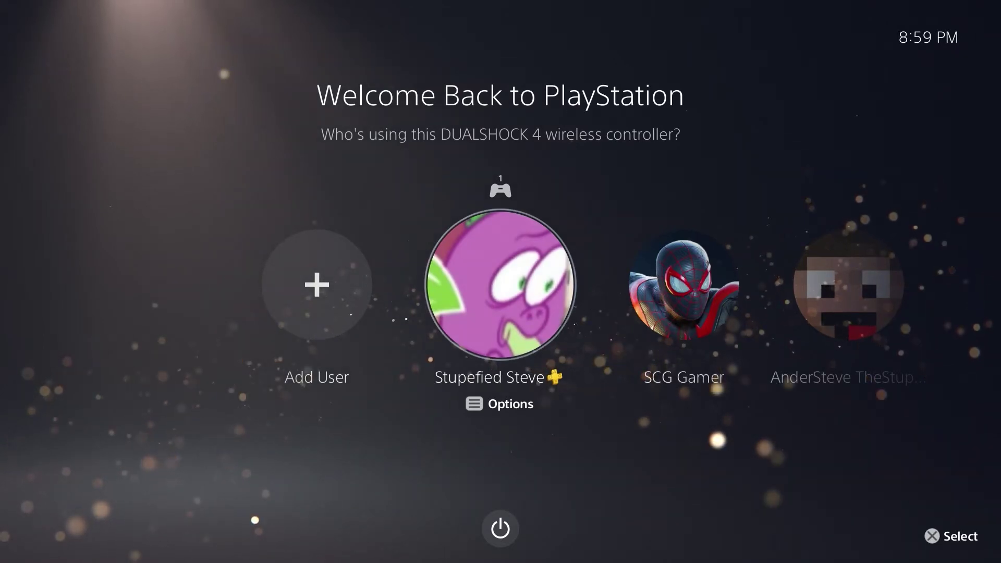
key("Right")
key("Left")
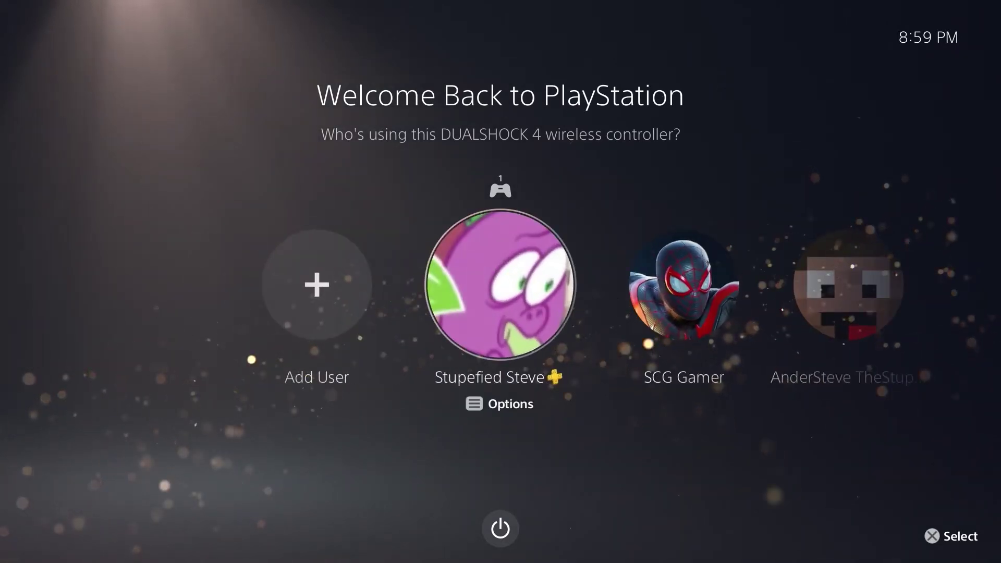
key("Right")
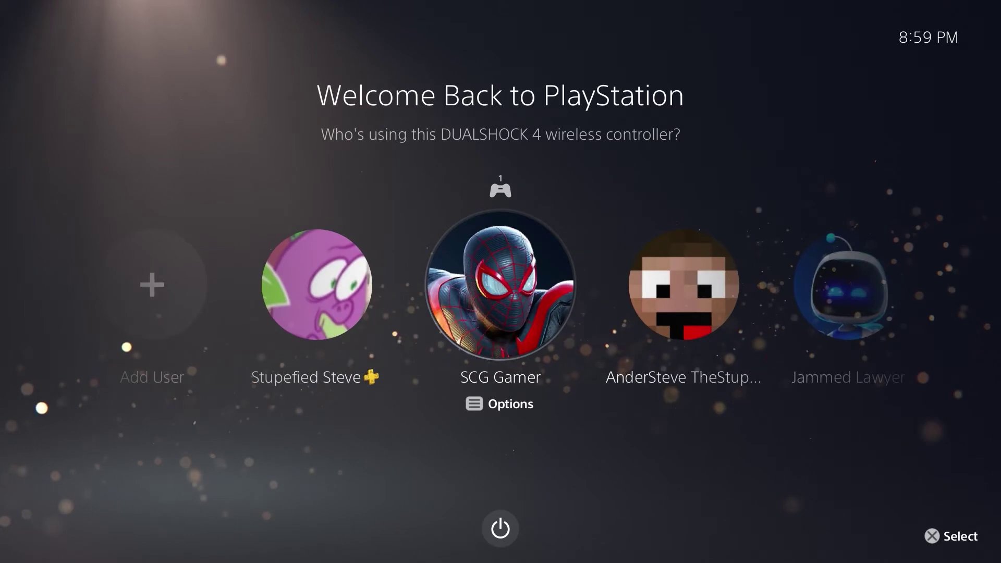
key("Left")
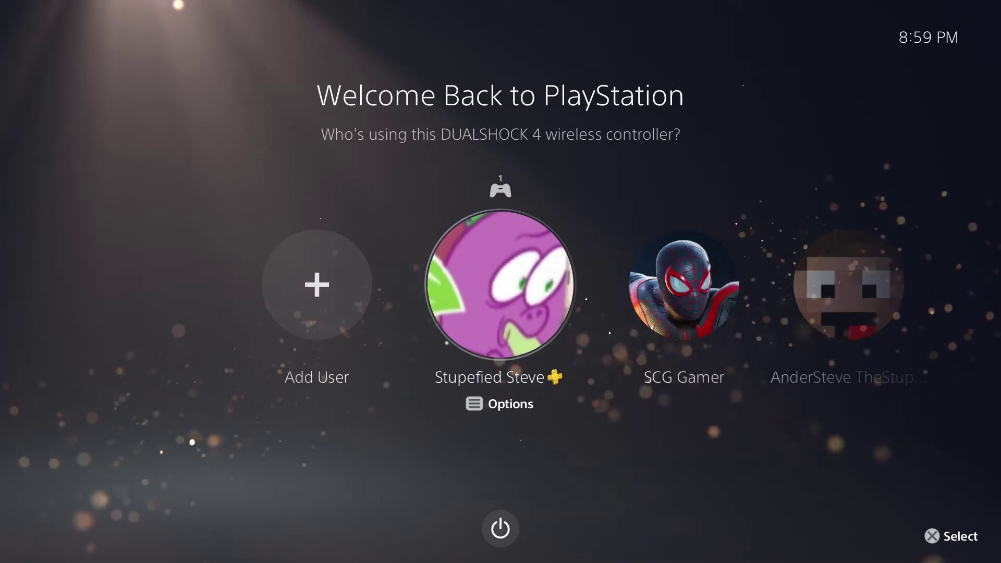
key("Right")
key("Right")
key("Right")
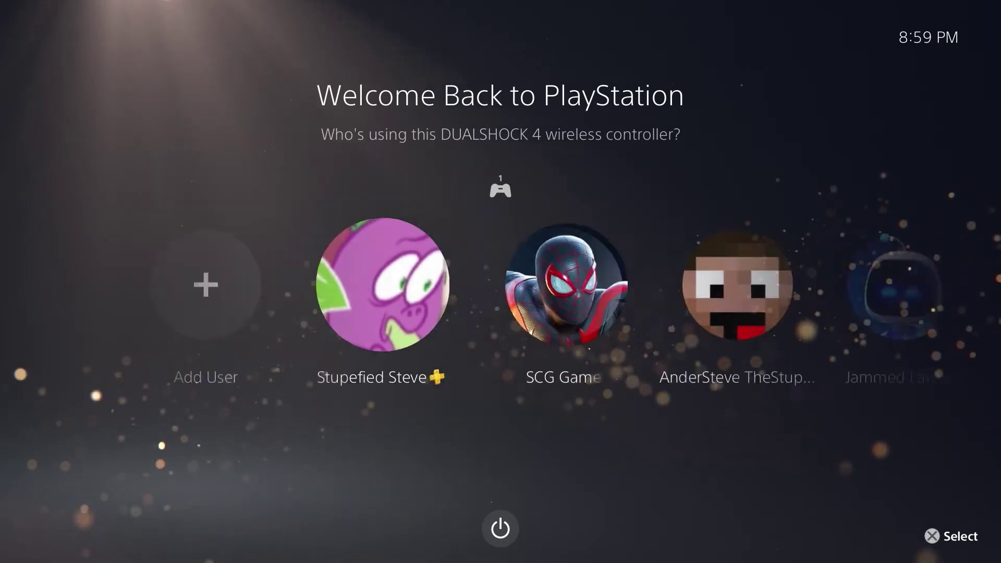
key("Return")
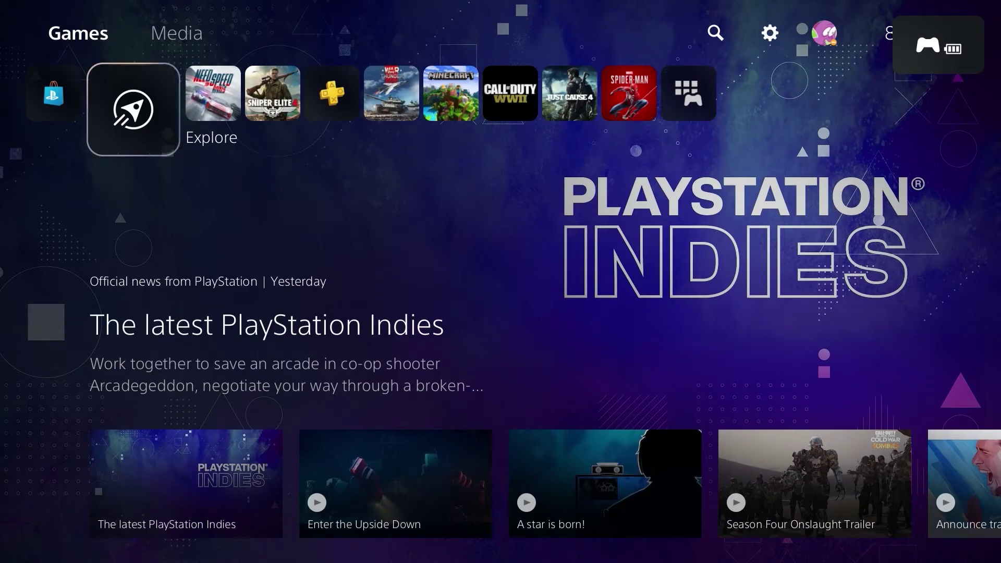
- Go to Settings > Users and Accounts > Account > Payment and Subscriptions > Subscriptions
key("Right")
key("Right")
key("Right")
key("Right")
key("Left")
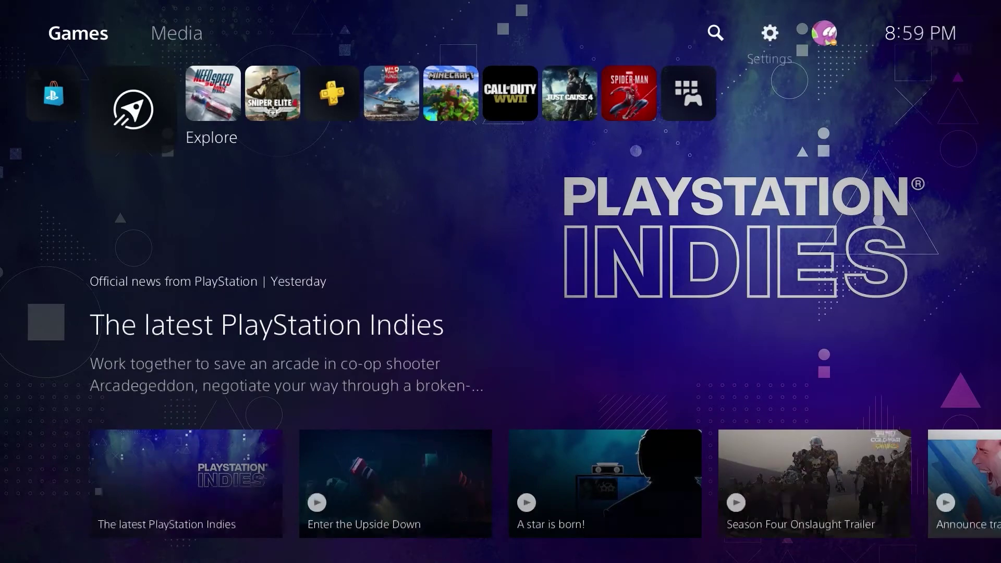
key("Return")
key("Down")
key("Return")
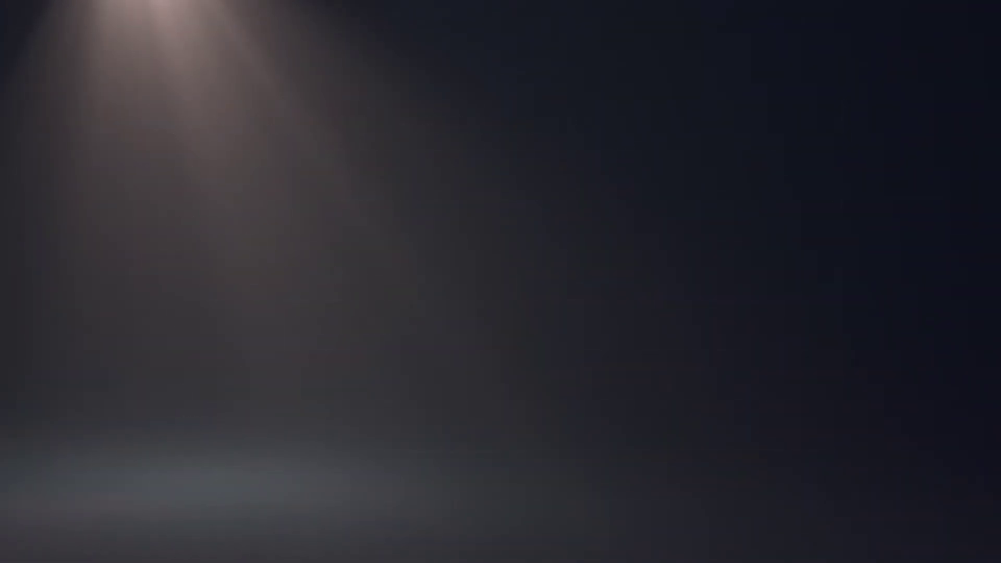
key("Right")
key("Down")
key("Down")
key("Down")
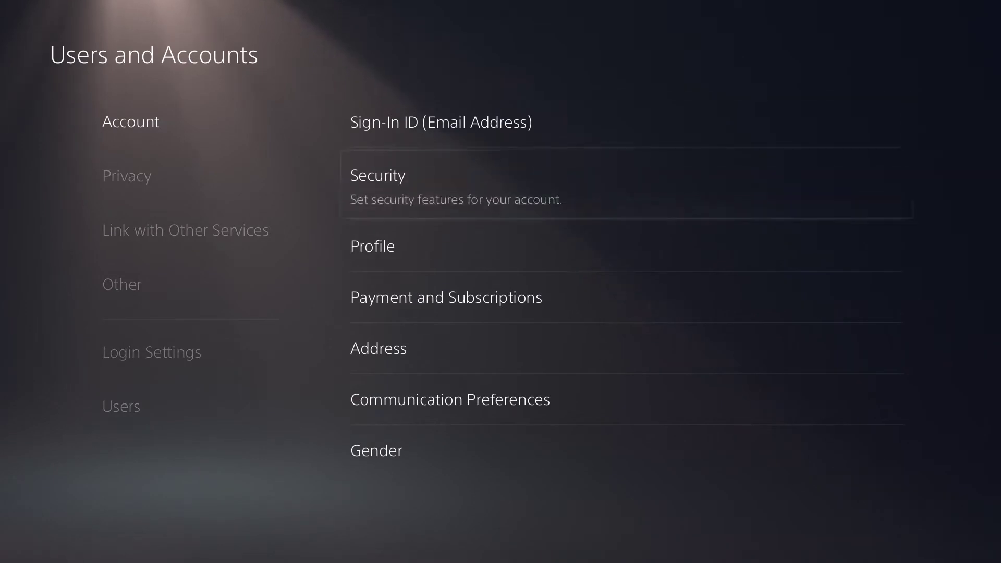
key("Return")
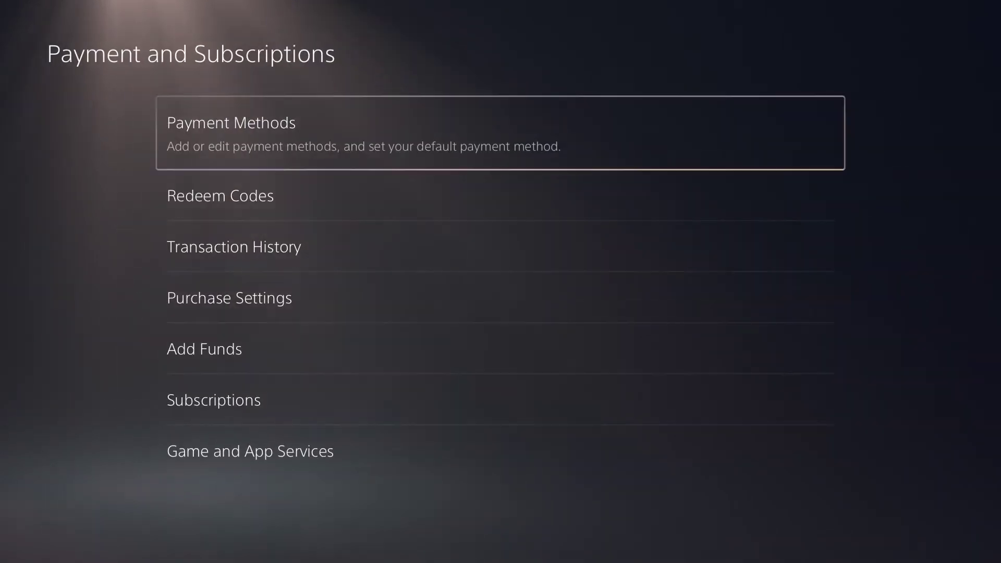
key("Down")
key("Down")
key("Down")
key("Down")
key("Down")
key("Down")
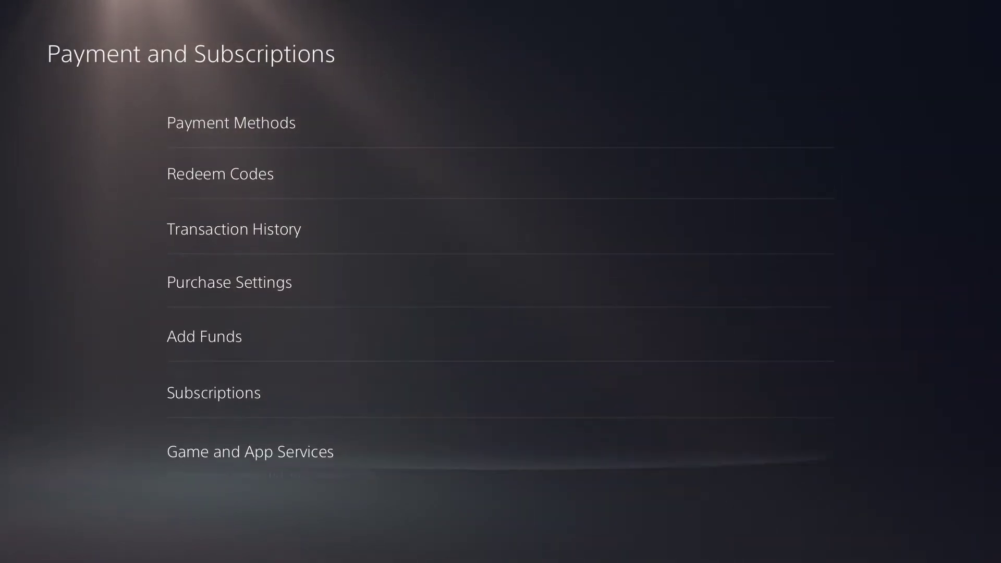
key("Up")
key("Return")
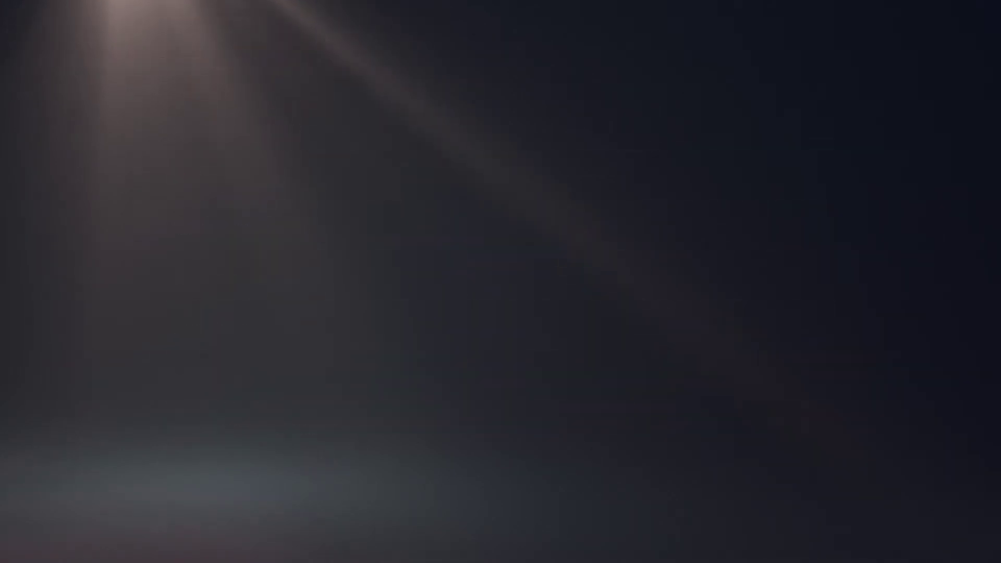
- Compare the PlayStation Plus and PlayStation Now entries, then open PlayStation Plus details
key("Down")
key("Up")
key("Down")
key("Up")
key("Down")
key("Up")
key("Down")
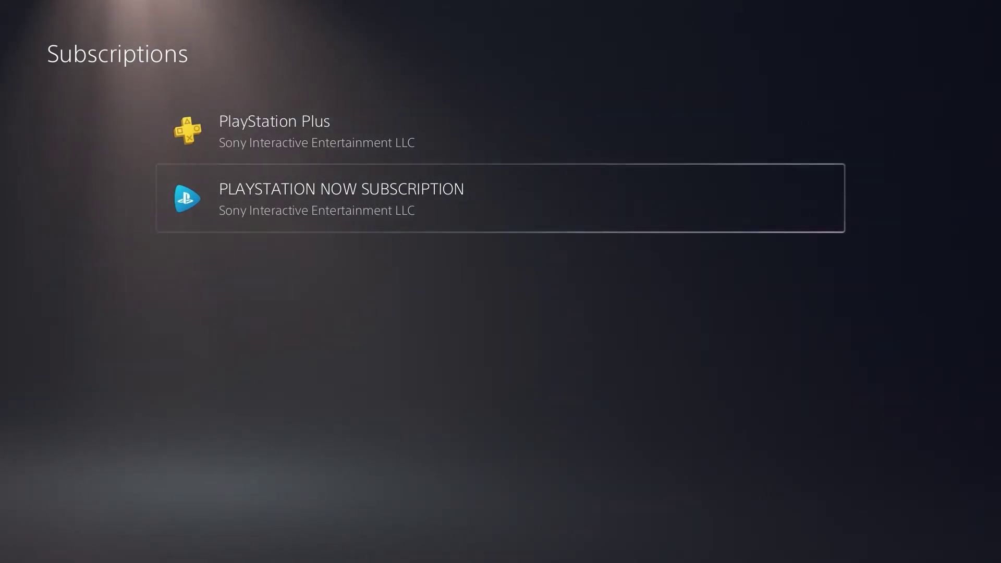
key("Up")
key("Down")
key("Up")
key("Down")
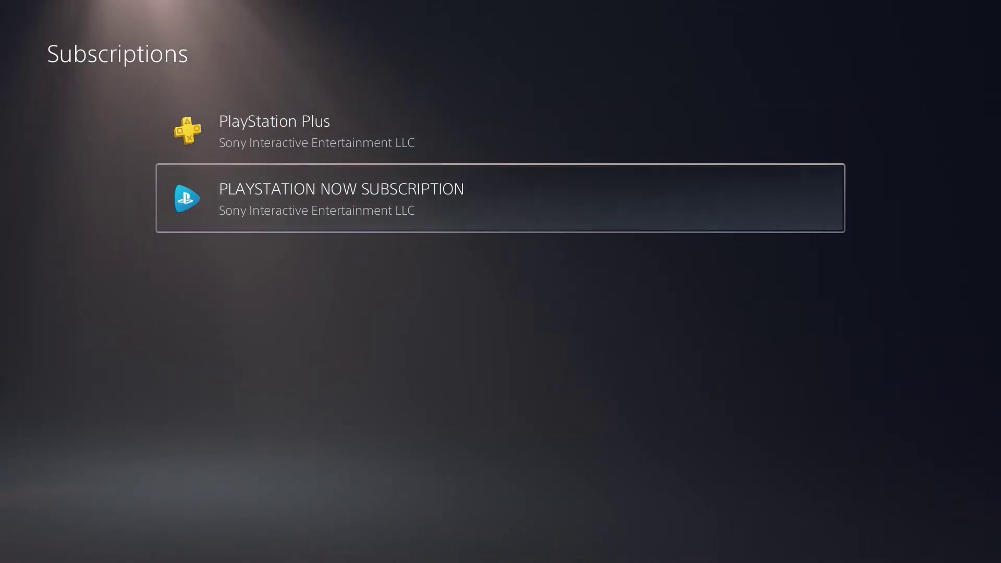
key("Up")
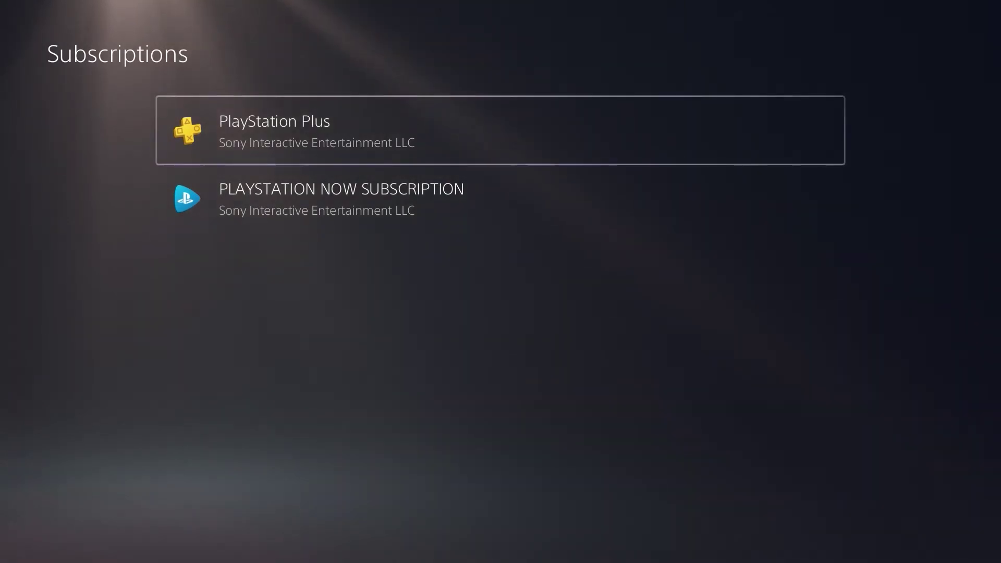
key("Return")
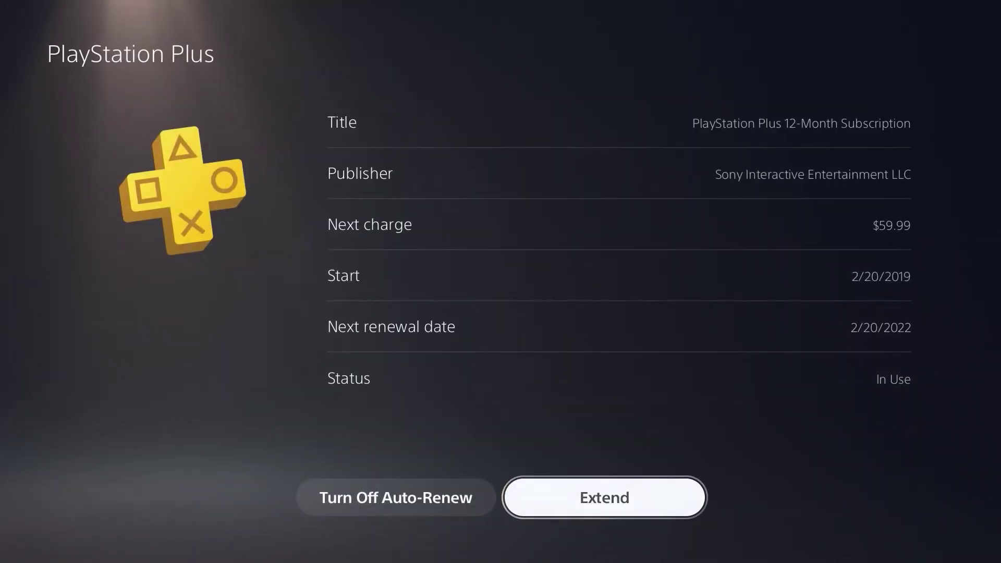
- Choose Turn Off Auto-Renew on the PlayStation Plus 12-Month Subscription page
key("Left")
key("Right")
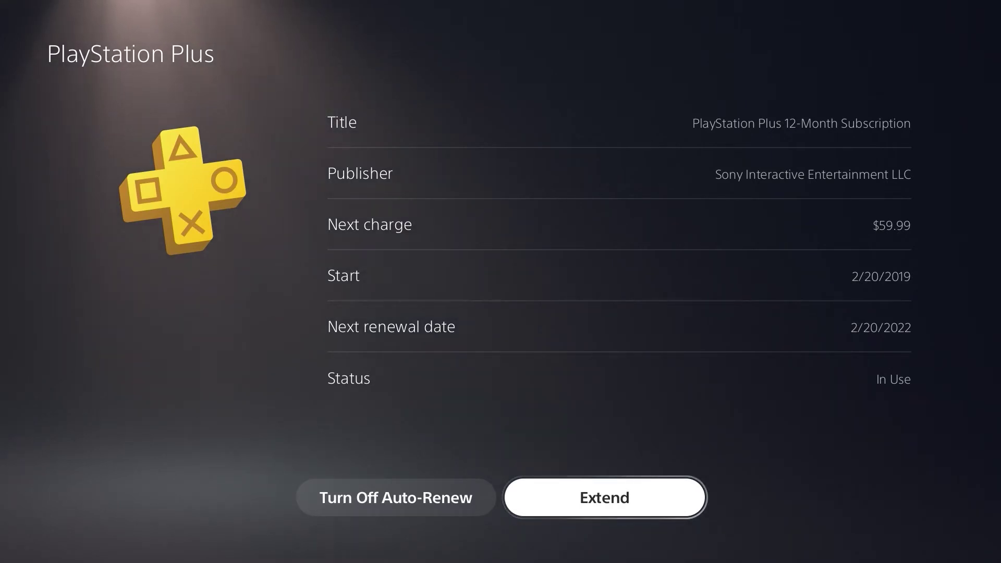
key("Left")
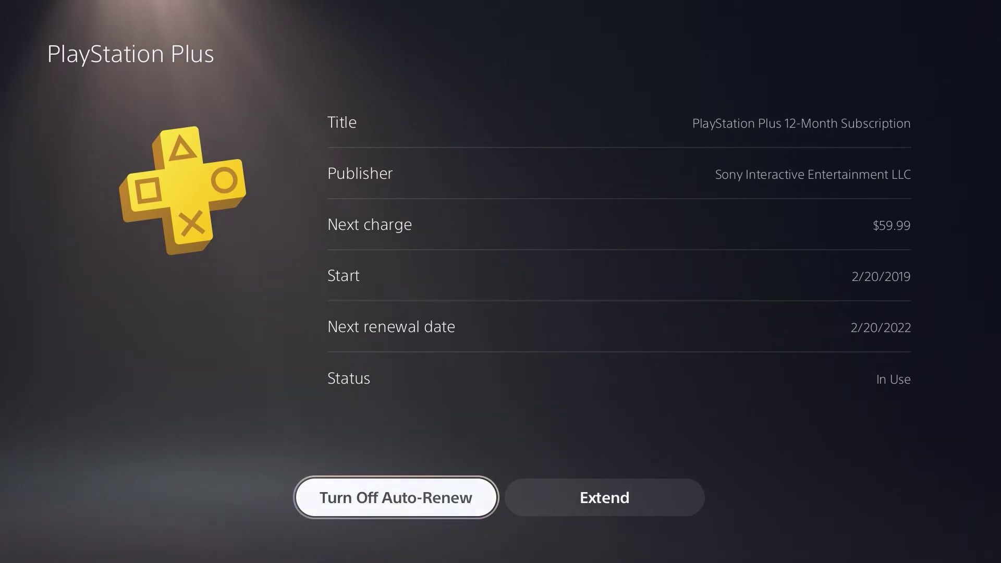
key("Return")
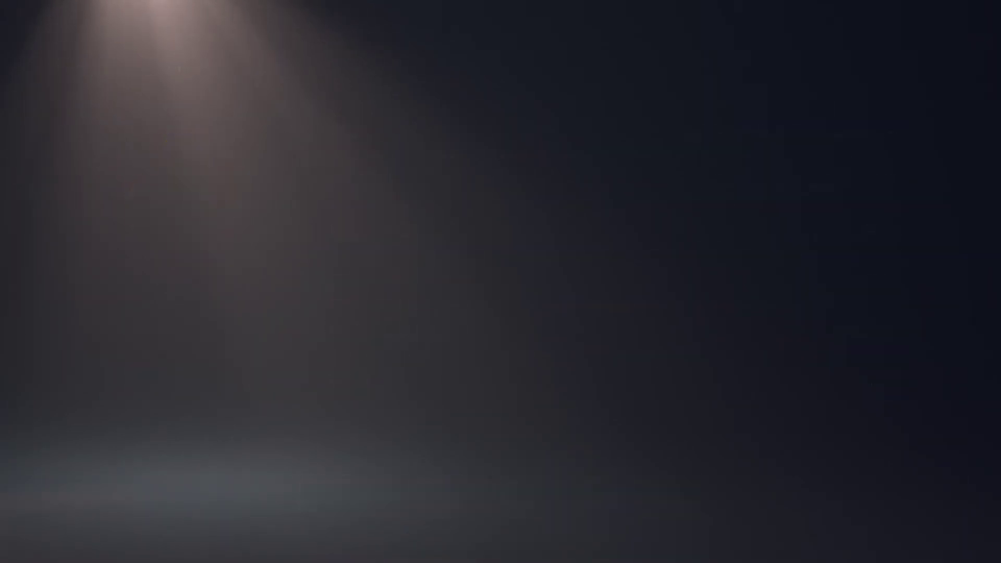
- Confirm with Turn It Off rather than keeping auto-renew on
key("Right")
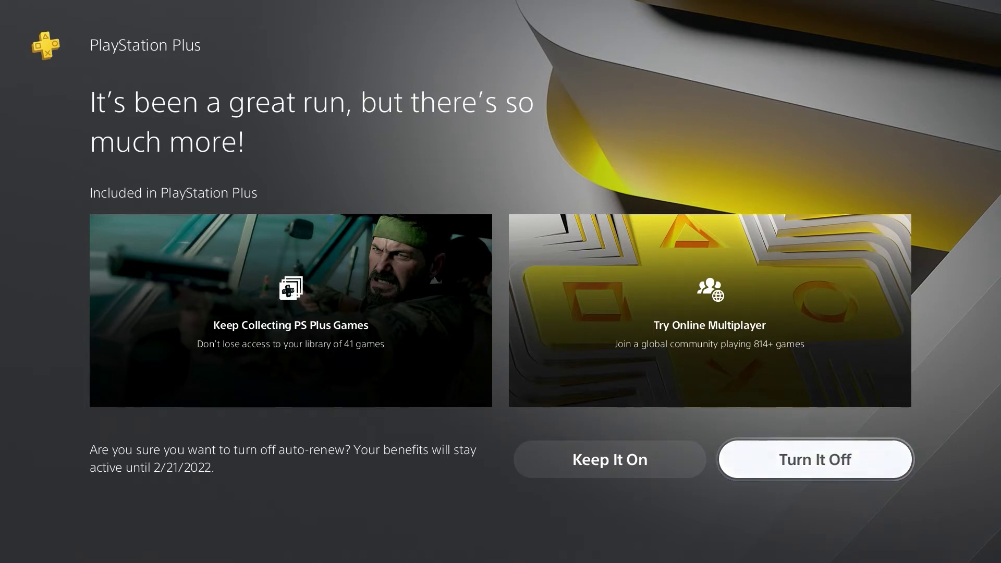
key("Left")
key("Right")
key("Return")
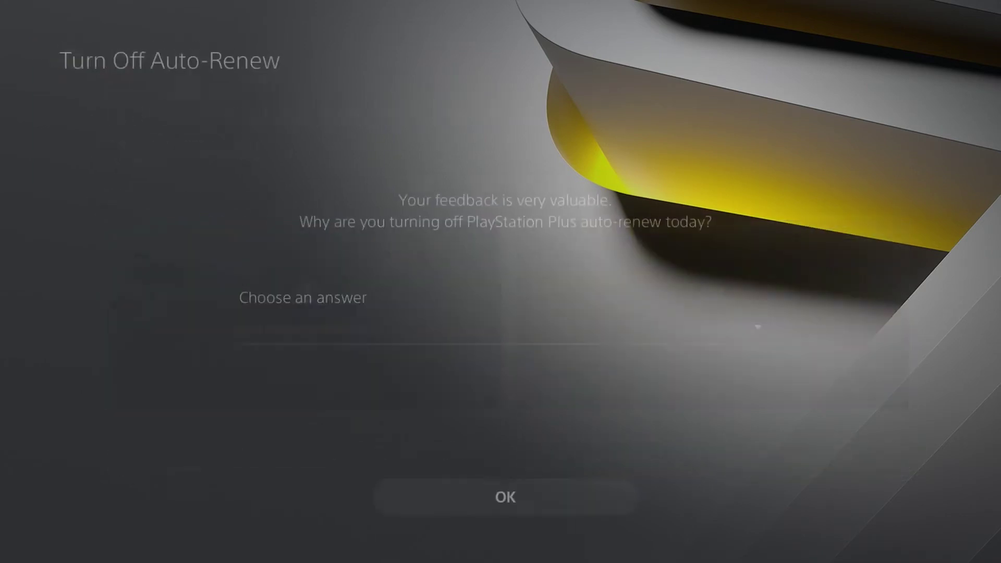
- Give 'To help manage my finances' as the reason and submit with OK
key("Return")
key("Down")
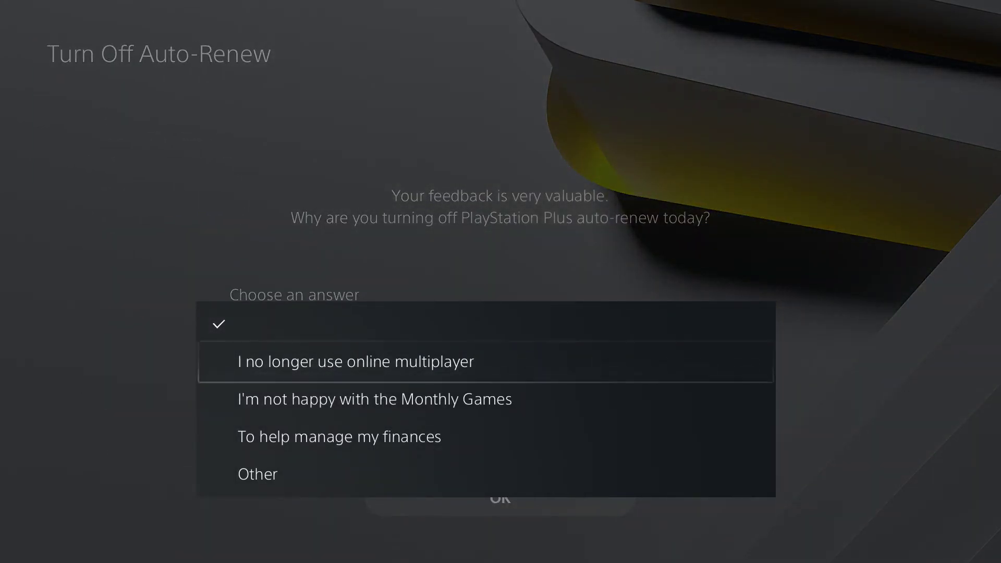
key("Down")
key("Down")
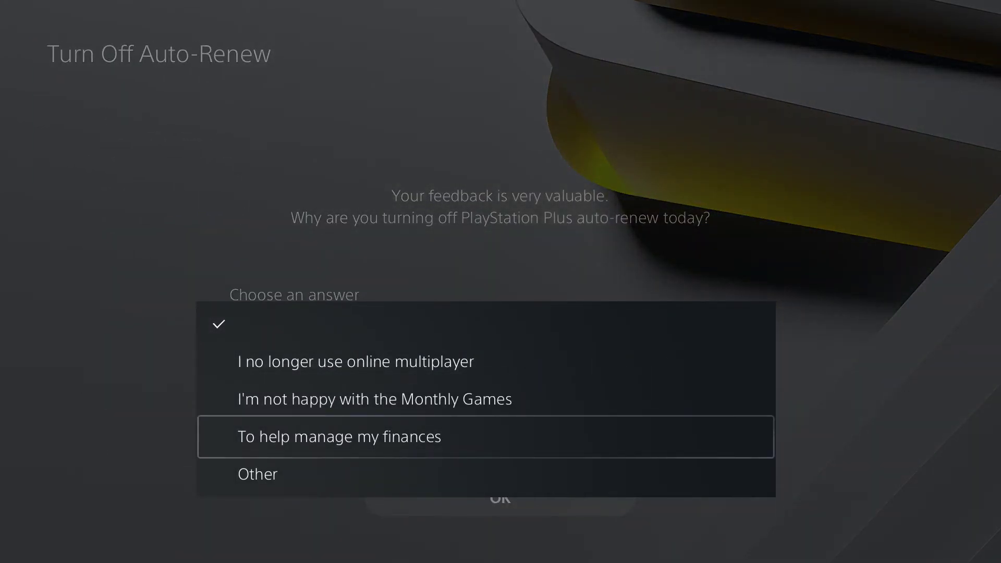
key("Return")
key("Down")
key("Return")
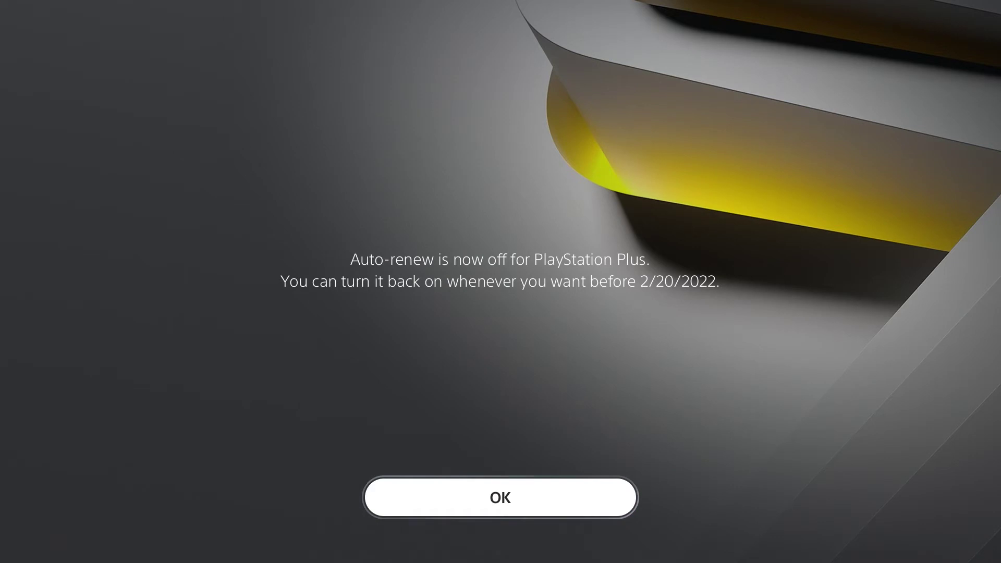
- Acknowledge the auto-renew off message and return to the PlayStation Plus details
key("Return")
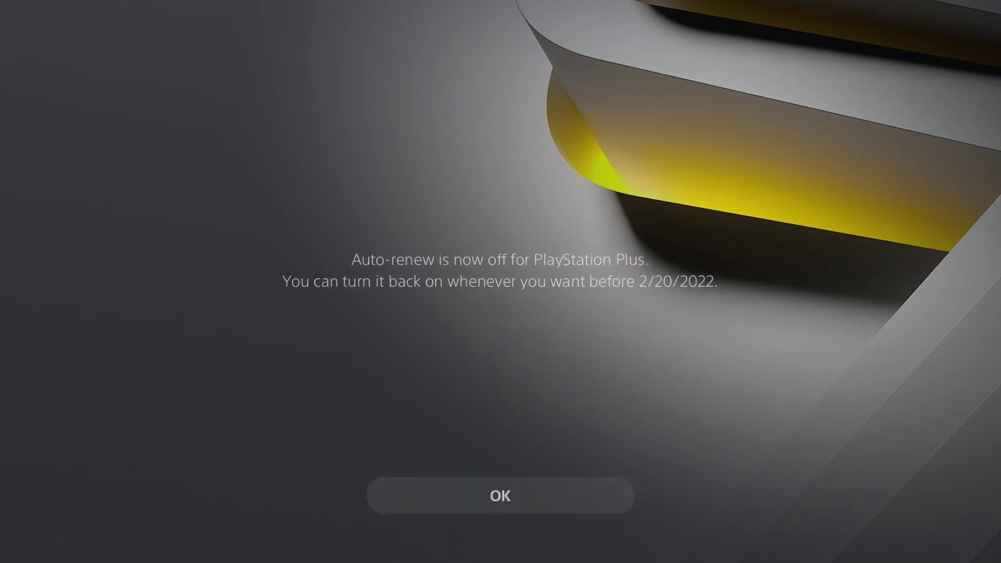
key("Left")
key("Right")
key("Left")
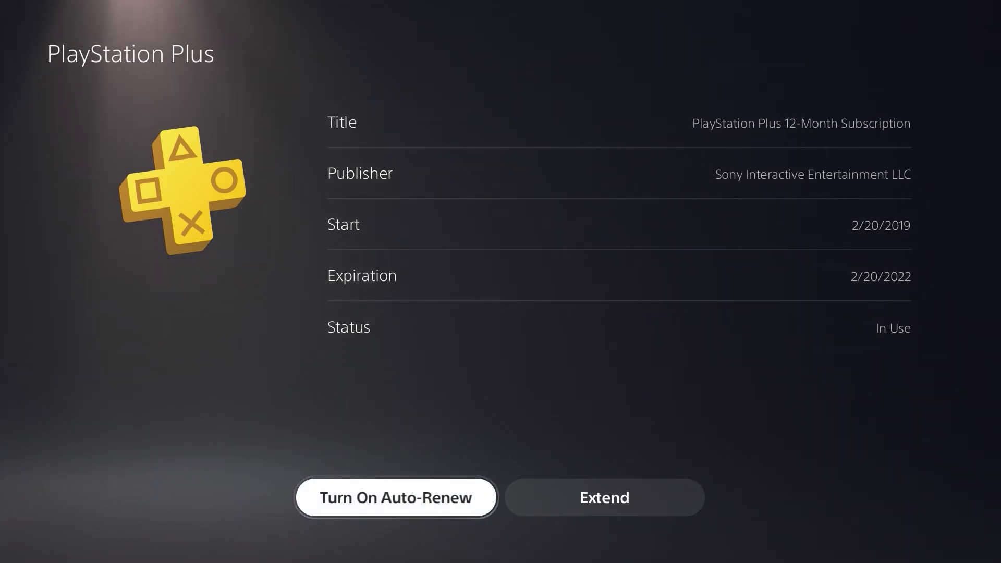
- Look through the PlayStation Plus Extend plans, including 3 Months and 1 Month
key("Right")
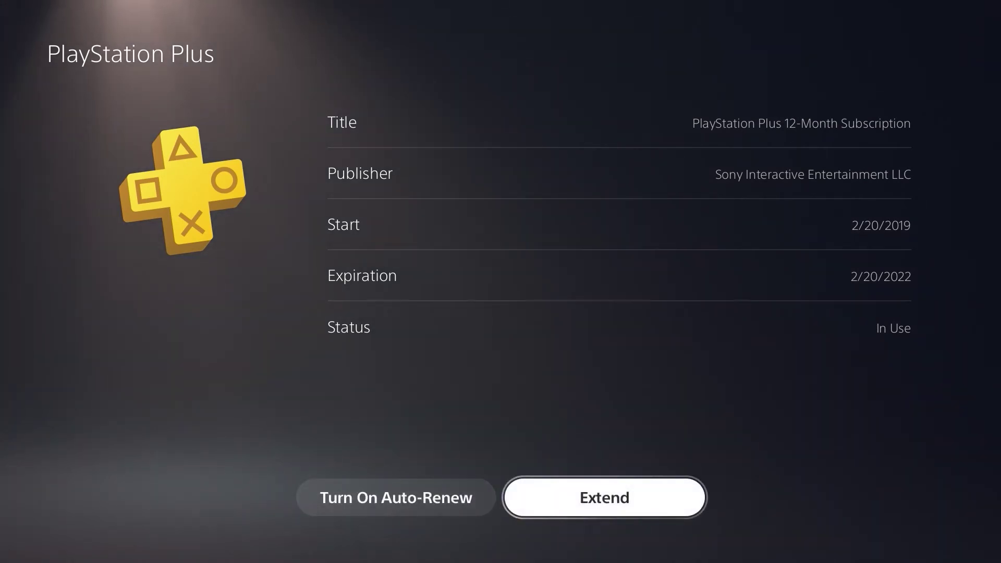
key("Return")
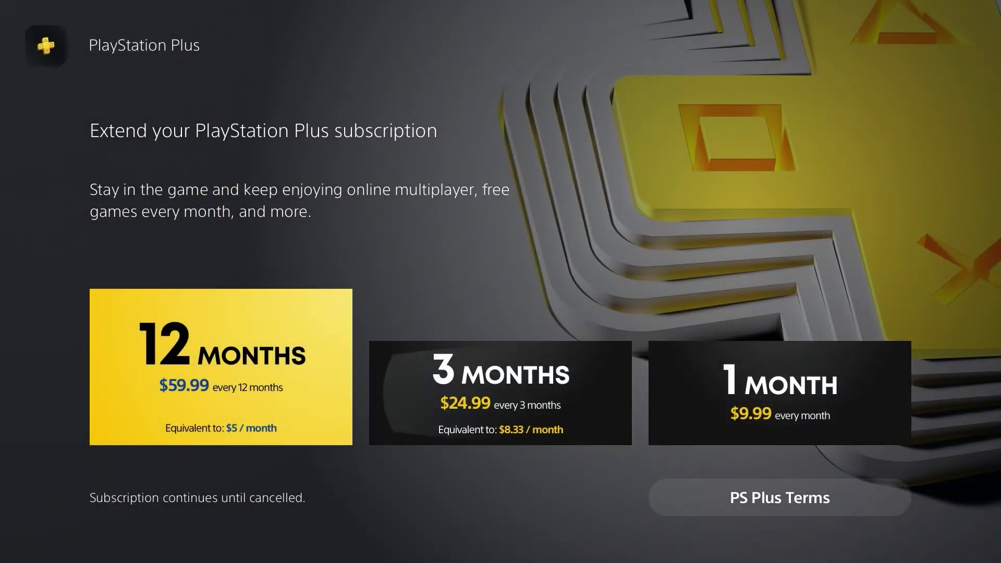
key("Right")
key("Right")
key("Left")
key("Right")
- Leave without extending and open the expired PlayStation Now 1-Month Subscription details
key("Escape")
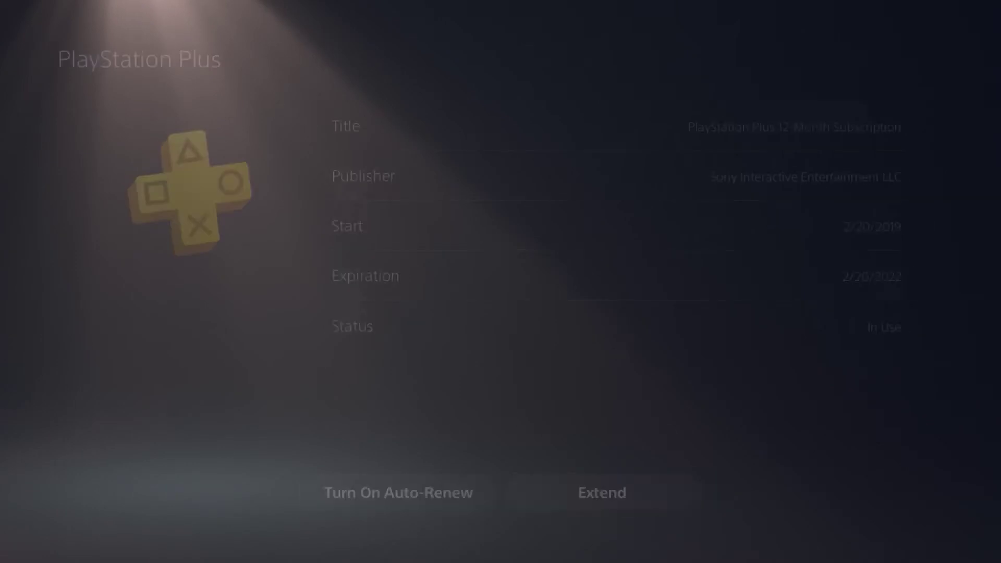
key("Escape")
key("Down")
key("Return")
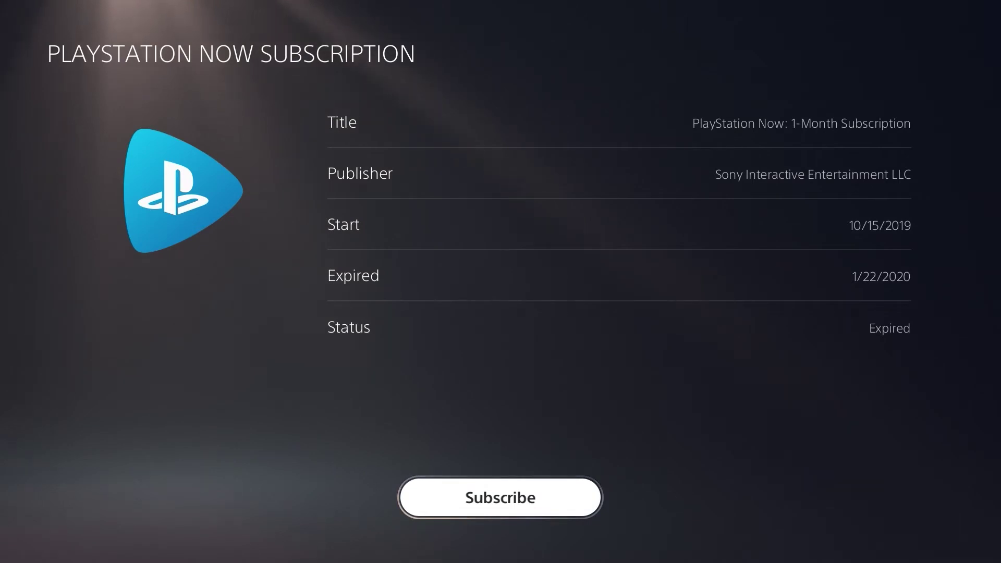
- Reopen the PlayStation Now details, then back out to Payment and Subscriptions
key("Escape")
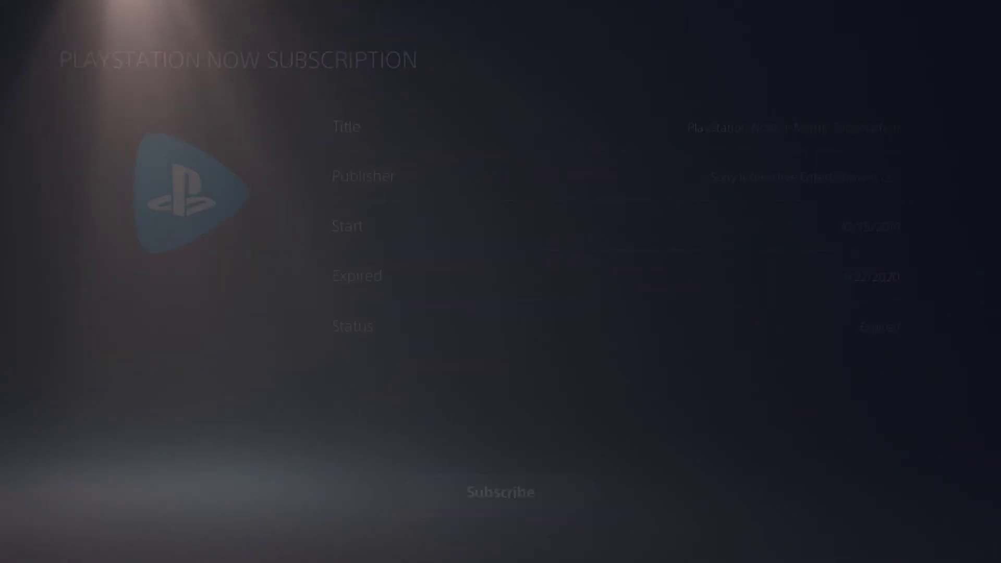
key("Down")
key("Return")
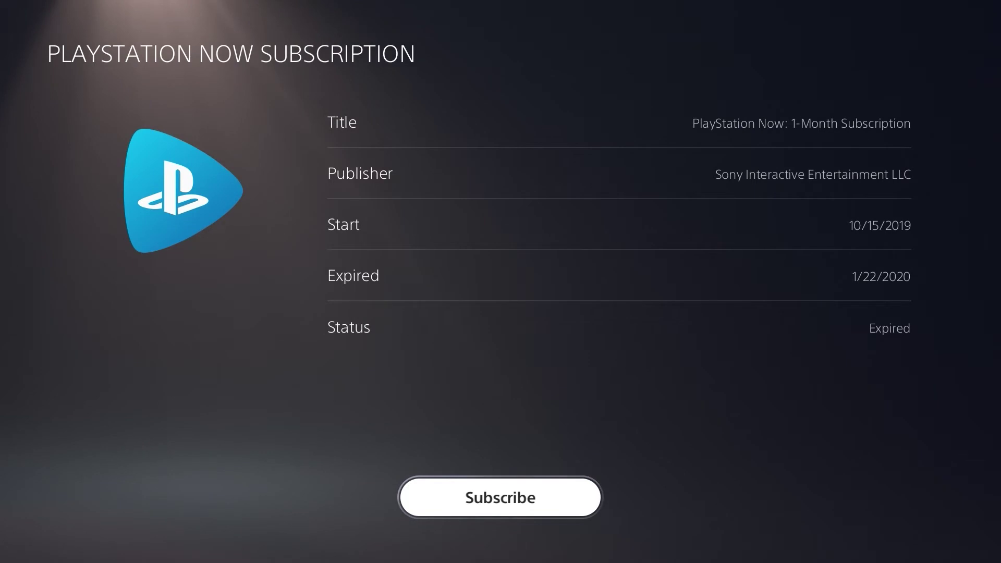
key("Escape")
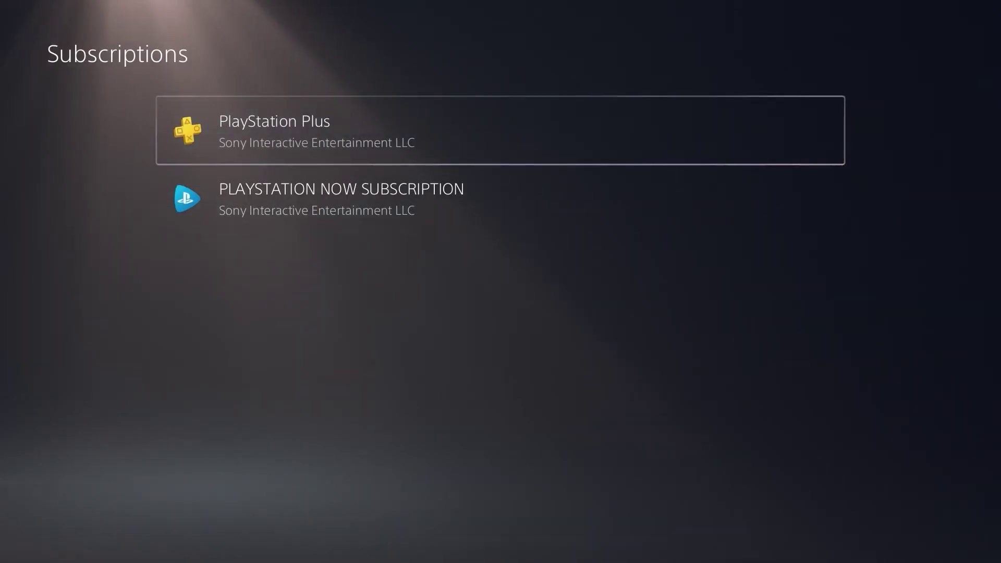
key("Escape")
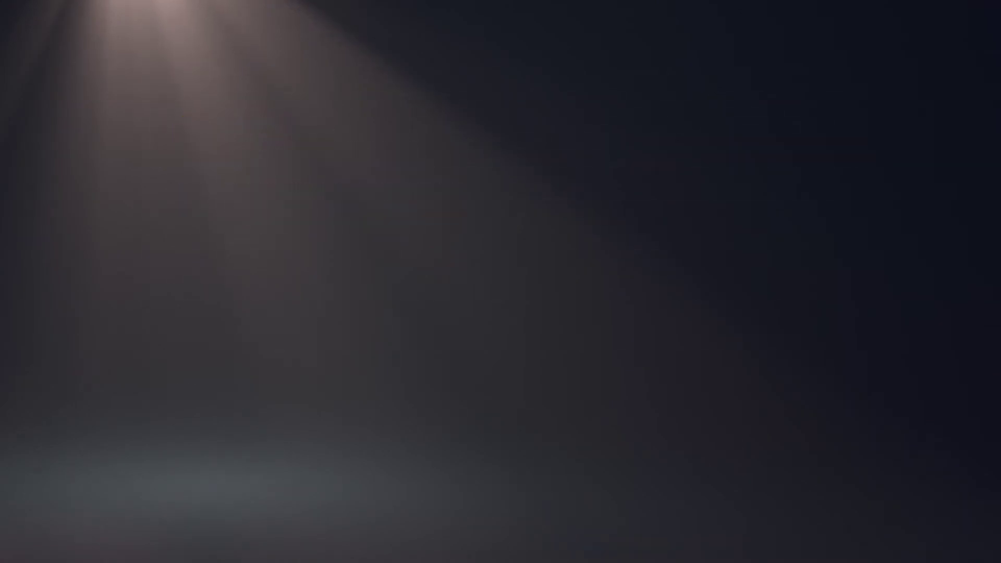
- Open the PlayStation Store and browse its rows to the All games Browse page
key("Return")
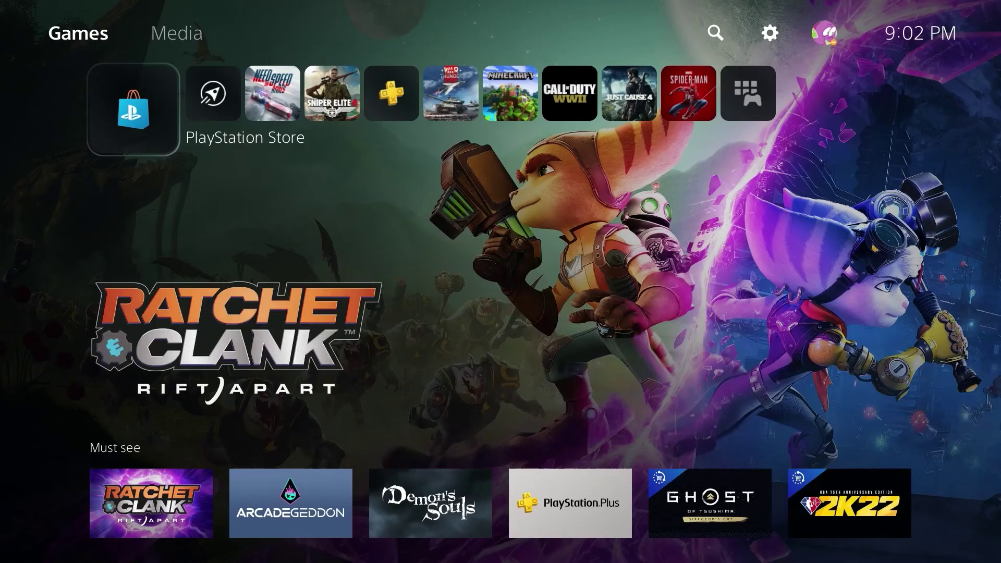
key("Down")
key("Up")
key("Right")
key("Right")
key("Down")
key("Up")
key("Right")
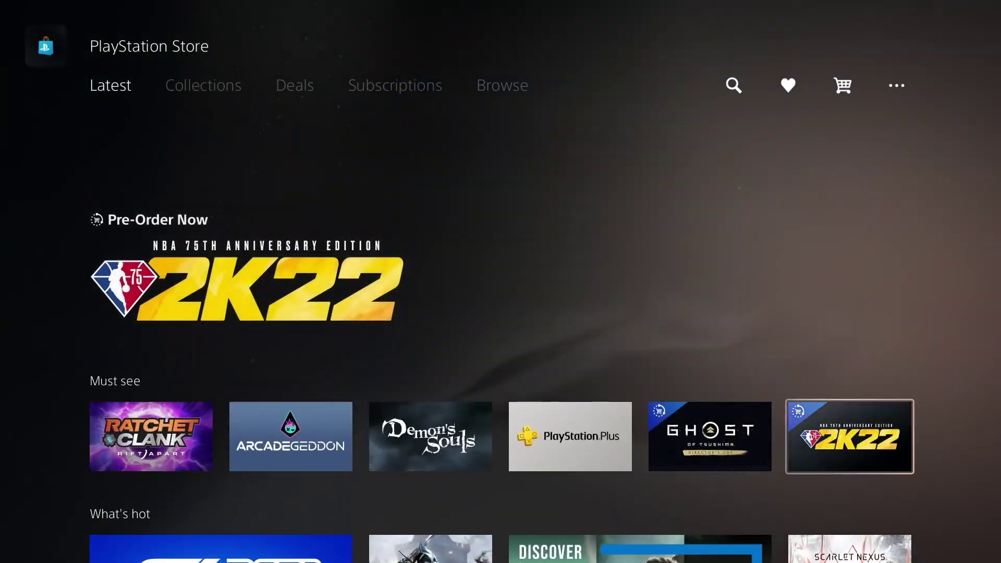
key("Up")
key("Right")
key("Right")
key("Right")
key("Right")
key("Right")
- View PlayStation Plus and PlayStation Now in the Store's Subscriptions page, then close it
key("Return")
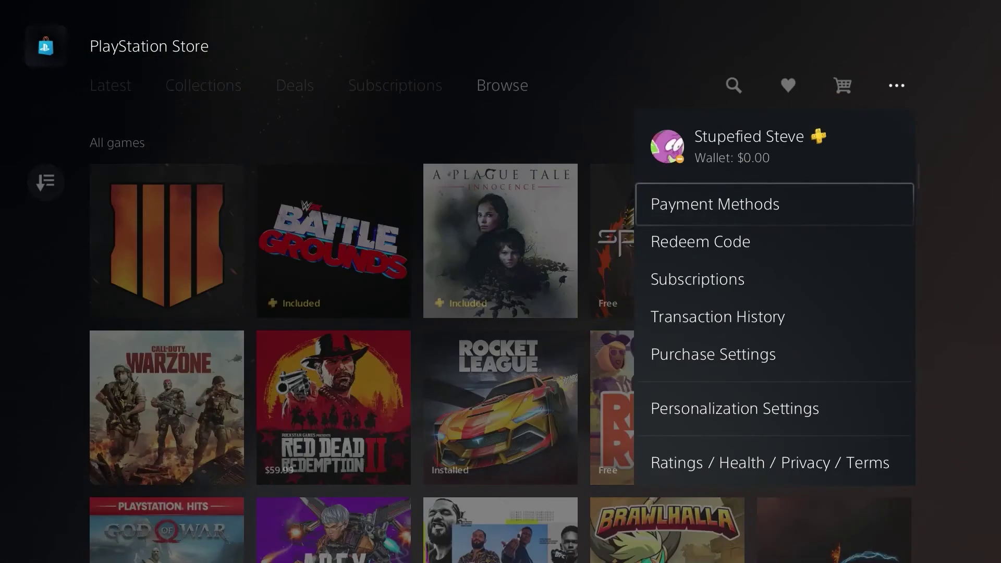
key("Down")
key("Down")
key("Return")
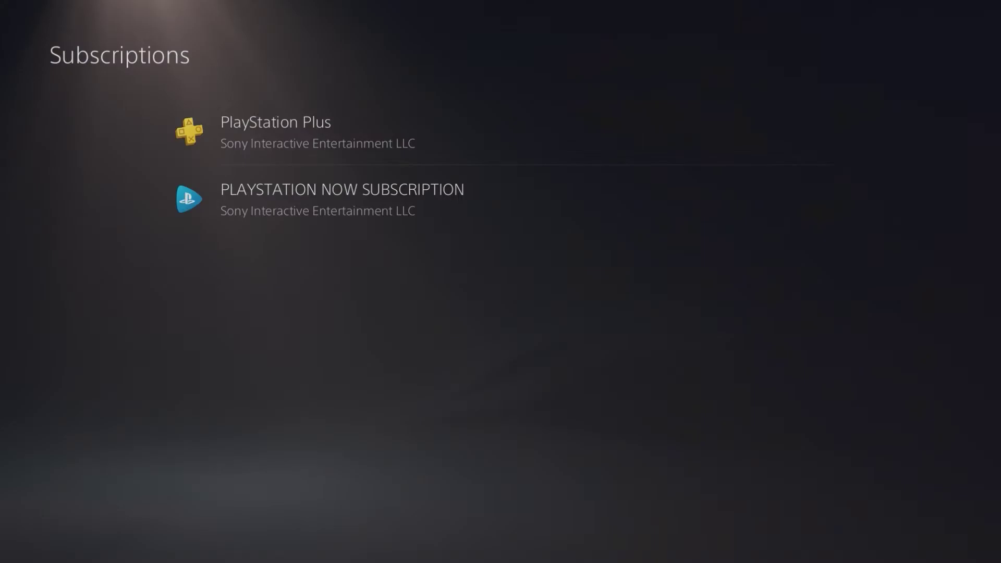
key("Down")
key("Up")
key("Down")
key("Up")
key("Down")
key("Up")
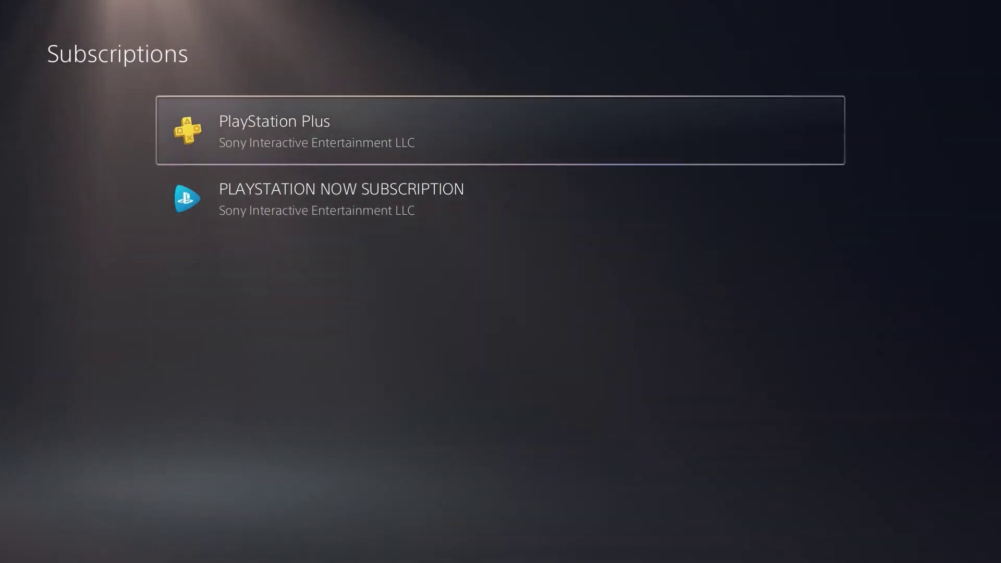
key("Escape")
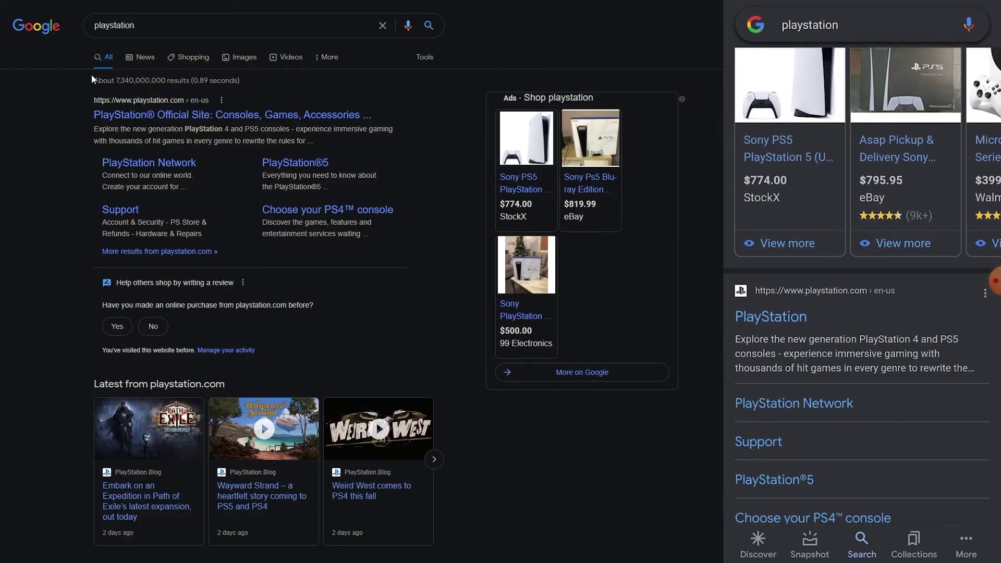
- Scroll the Google results for 'playstation' and open the PlayStation Official Site
scroll(187, 313, "down", 10)
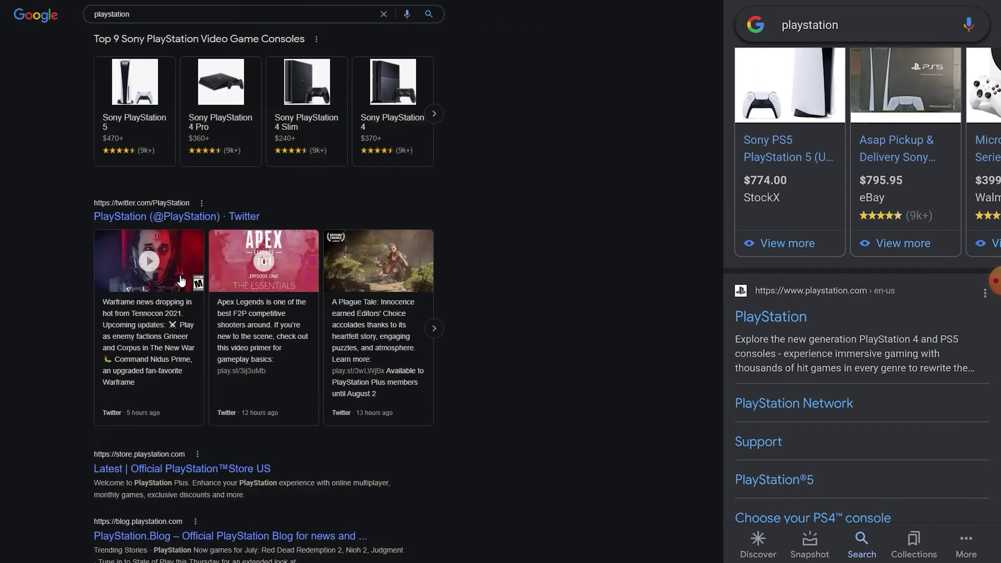
scroll(181, 280, "down", 3)
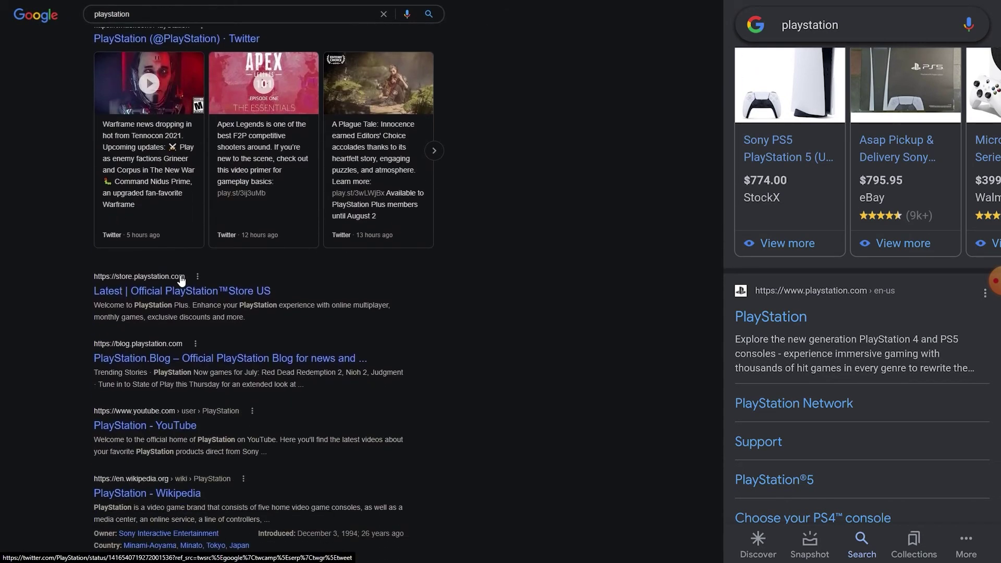
scroll(181, 280, "up", 15)
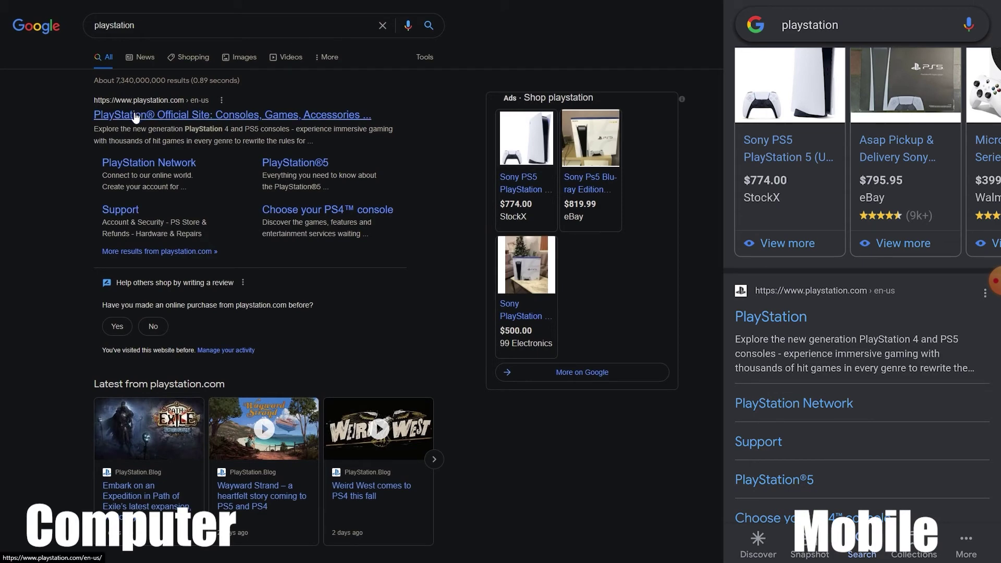
left_click(134, 116)
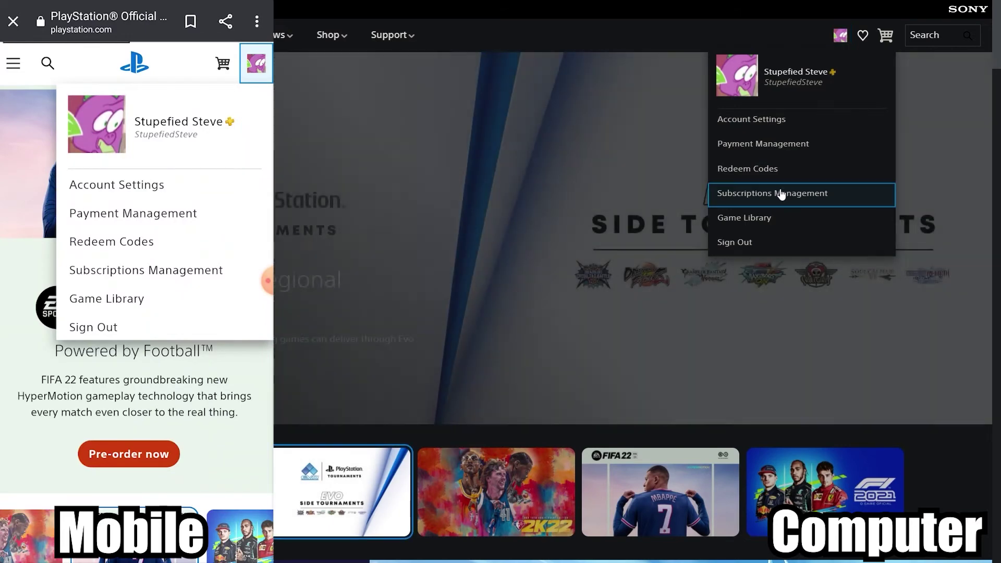
- Turn off and confirm auto-renew for PlayStation Plus in Subscriptions Management, then close the panel
left_click(782, 193)
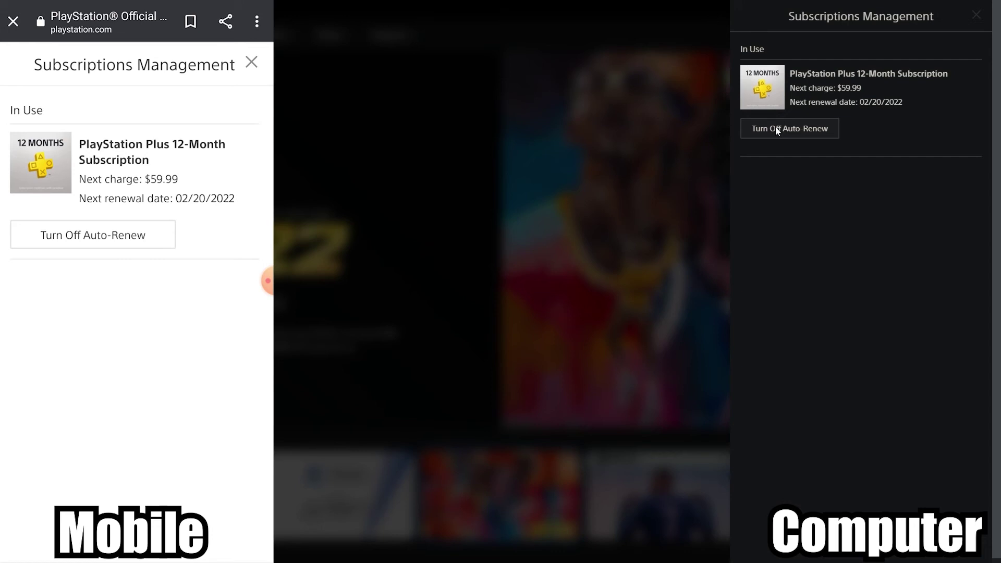
left_click(774, 128)
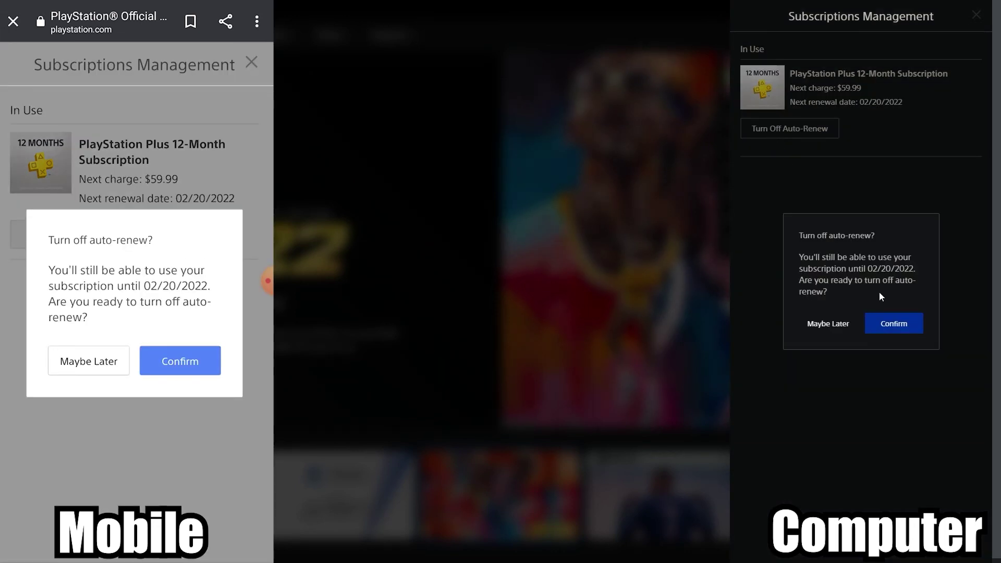
left_click(882, 324)
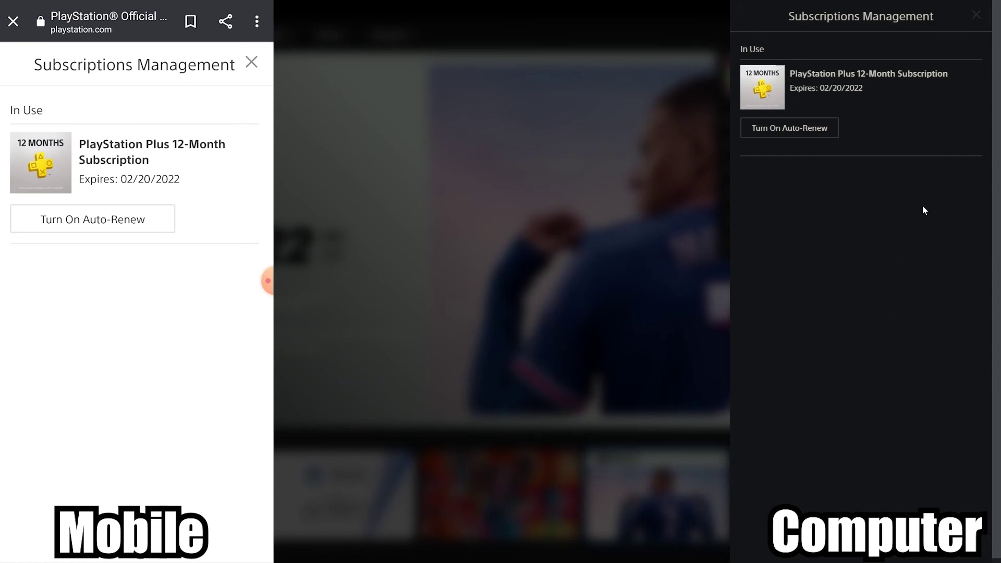
left_click(974, 15)
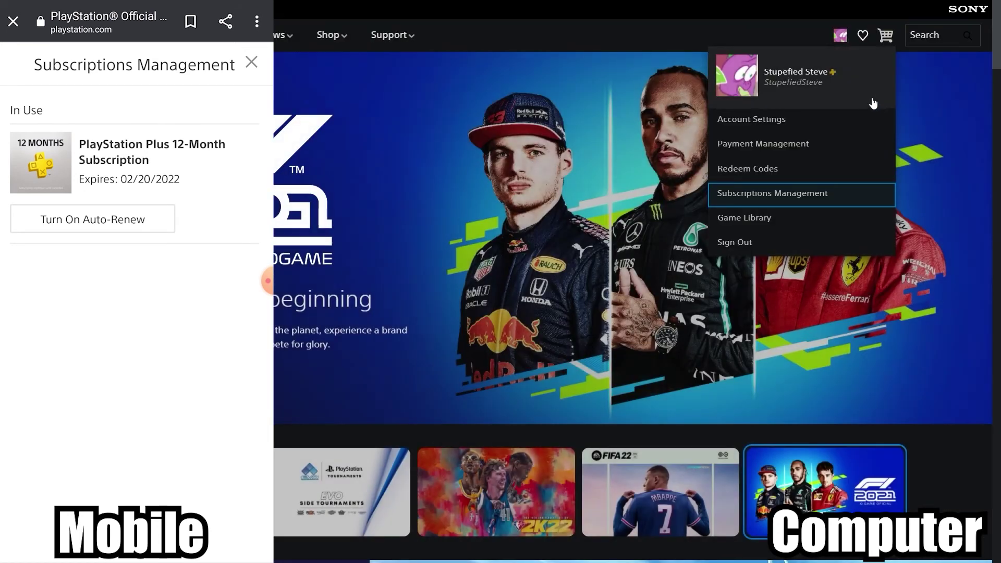